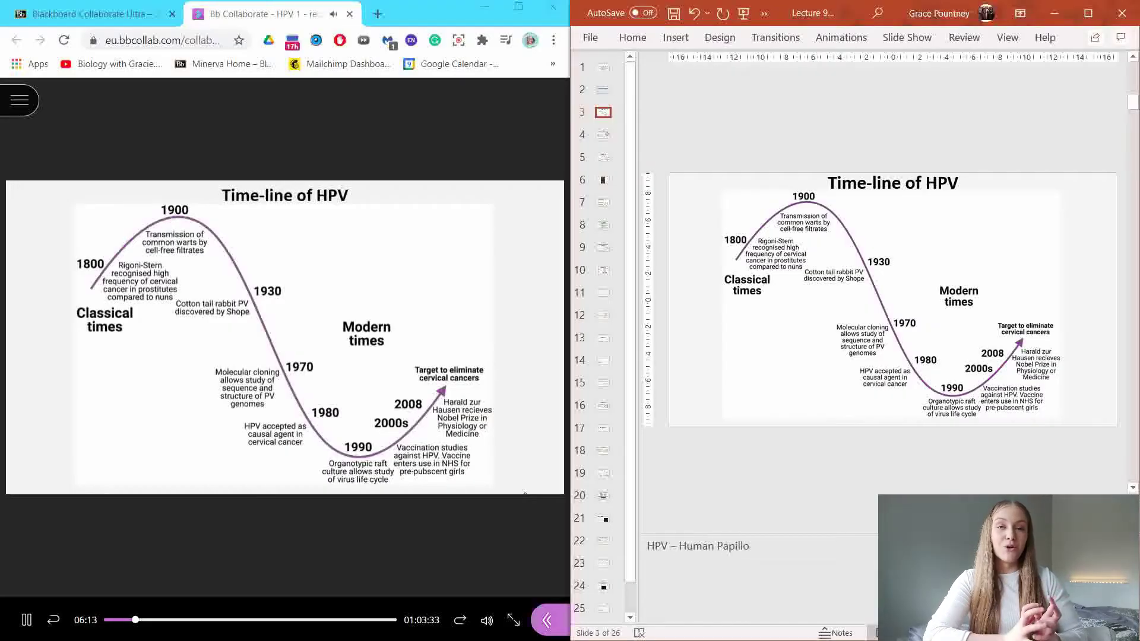
- Complete the slide 3 notes with 'HPV – Human Papillomavirus' and a line 'Study regarding vaccination fairly recent'
type("virus")
key("Return")
type("Sutdy regarding vaccination fairly recent")
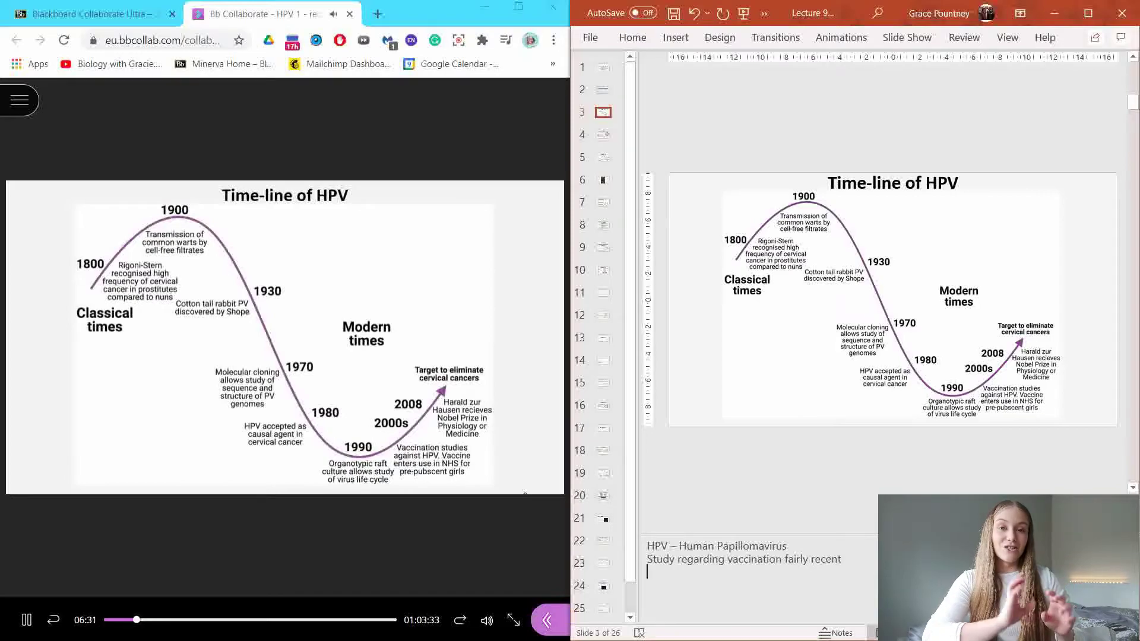
type("T")
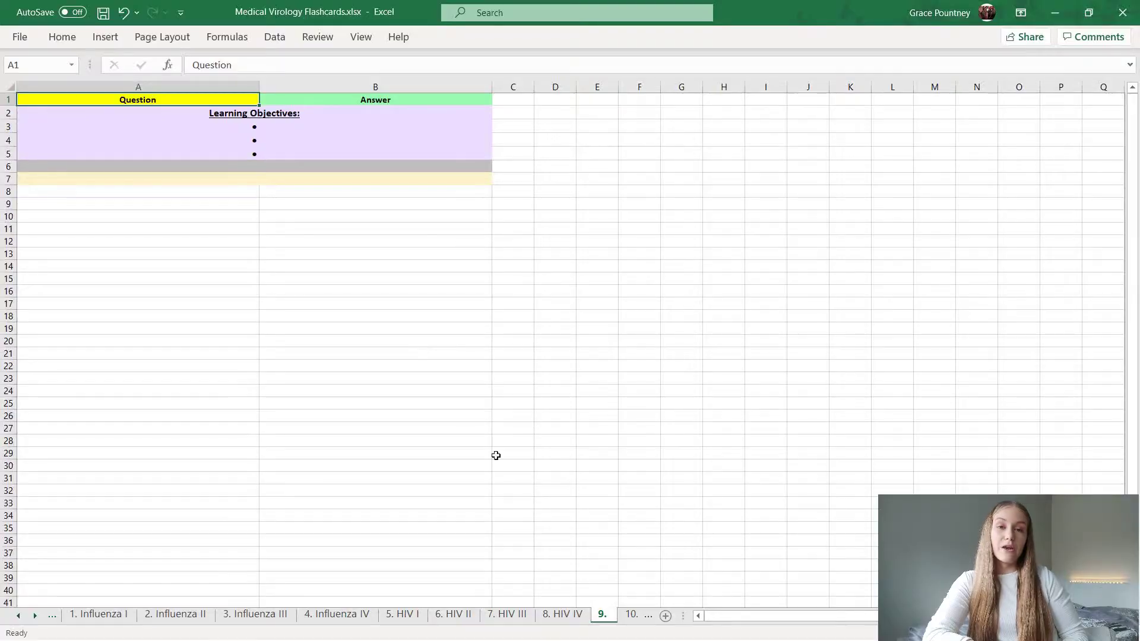
- Rename the new sheet '9.' to '9. HPV I'
double_click(602, 615)
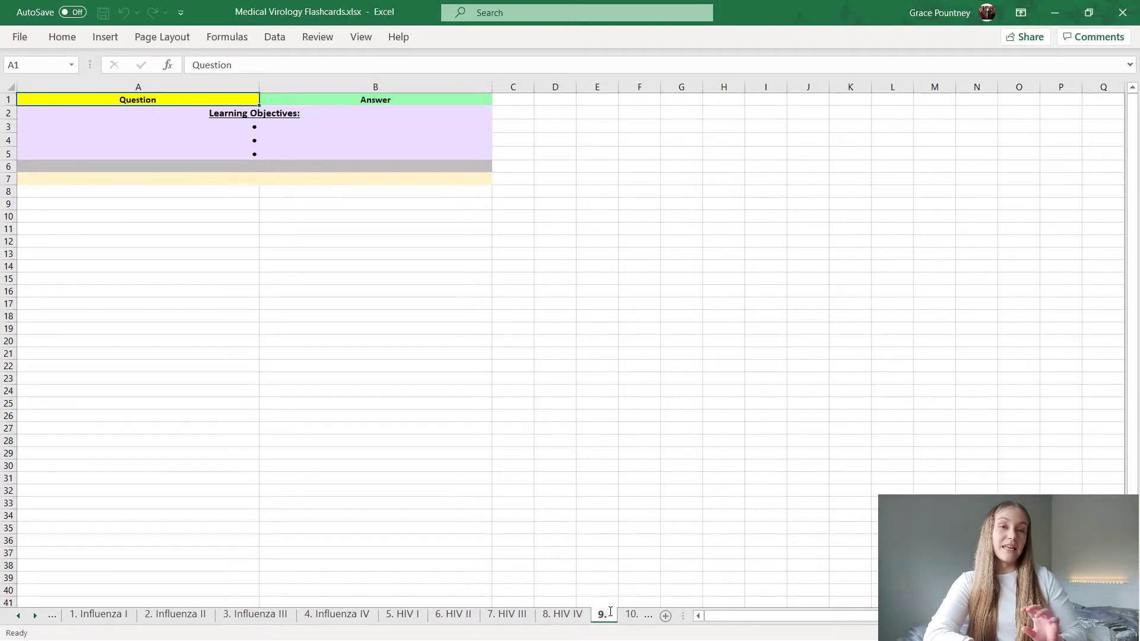
type("HPV I")
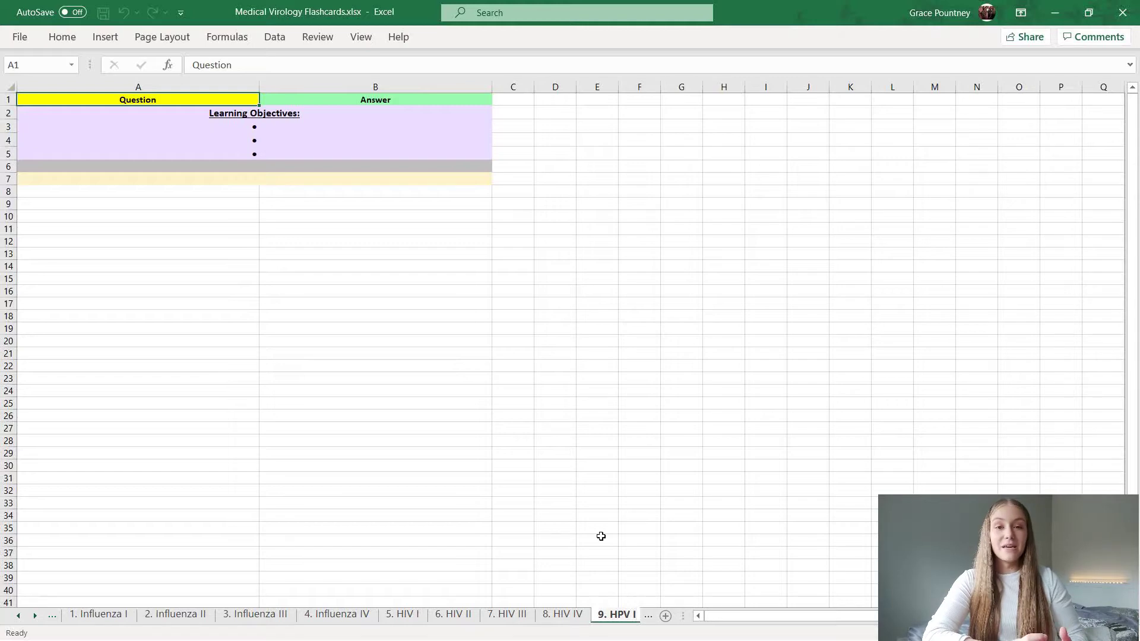
left_click(597, 538)
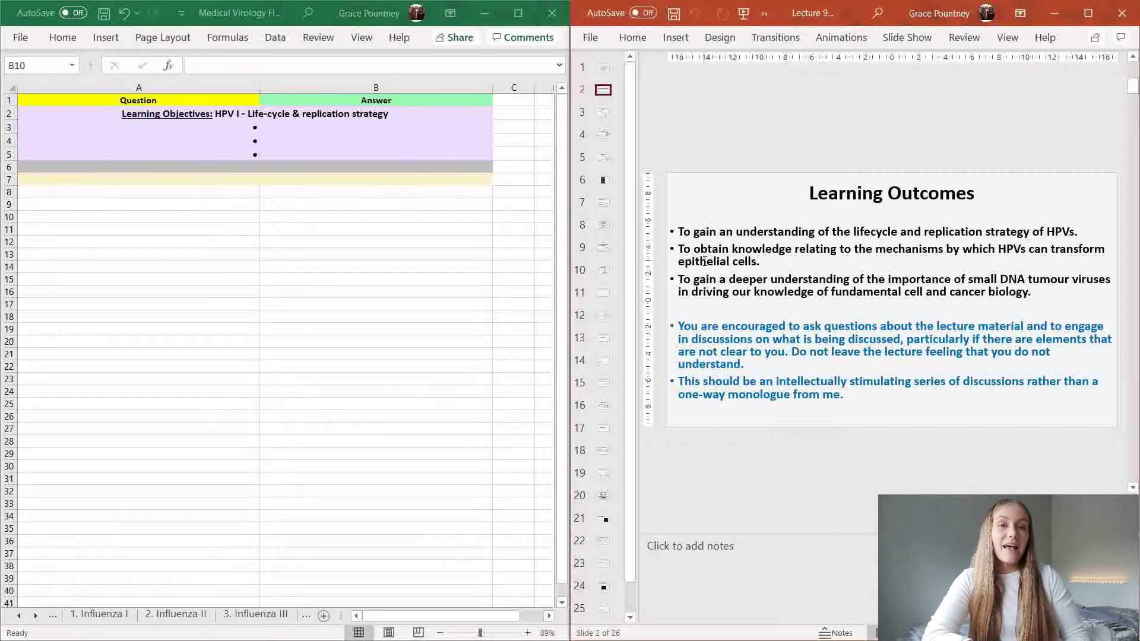
- Copy the first two slide learning outcomes into A3 and A4 after their bullets
left_click_drag(678, 232, 1076, 231)
key("ctrl+c")
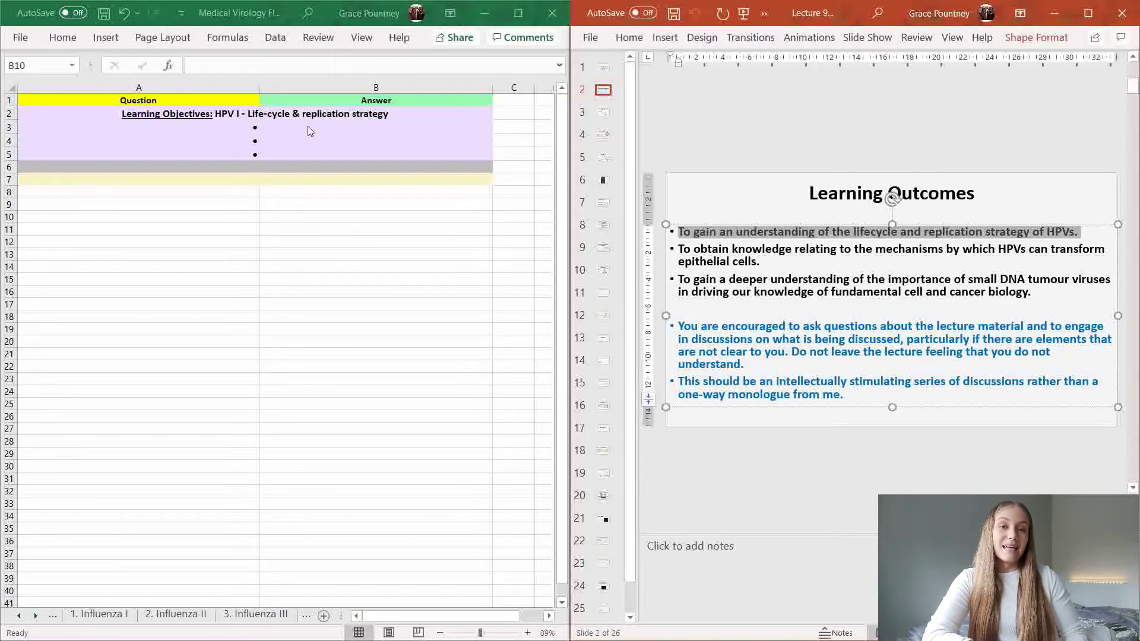
double_click(279, 127)
key("ctrl+v")
key("BackSpace")
left_click_drag(676, 248, 747, 263)
key("ctrl+c")
double_click(311, 143)
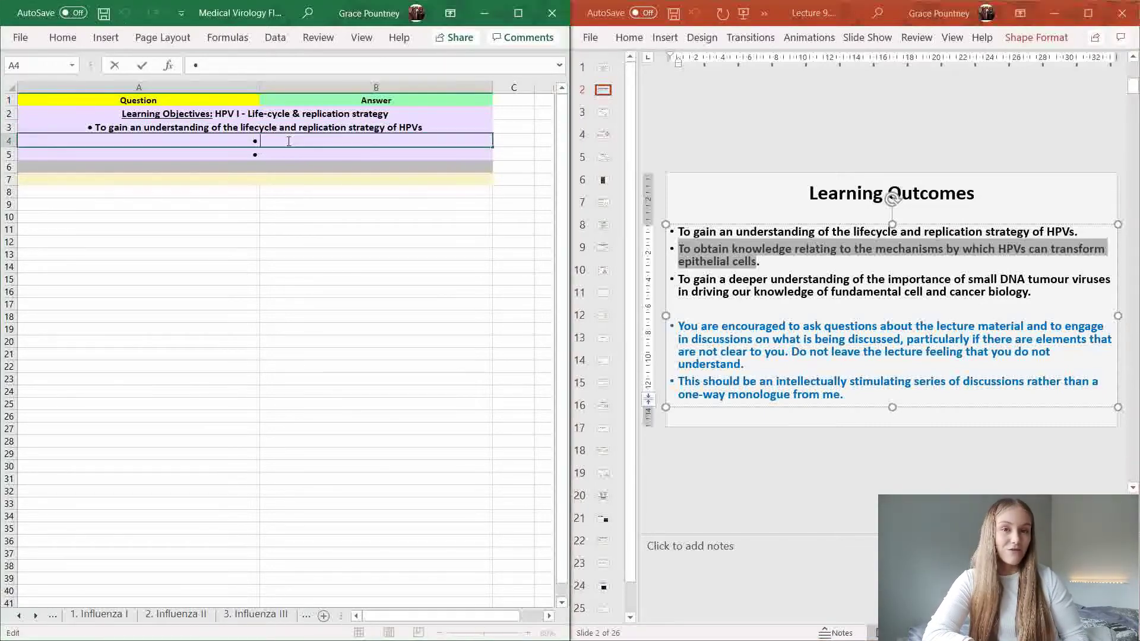
key("ctrl+v")
- Copy the third learning outcome into A5 and make row 5 tall enough to show it
left_click_drag(681, 277, 1027, 292)
key("ctrl+c")
left_click(295, 154)
double_click(296, 154)
key("ctrl+v")
left_click(330, 237)
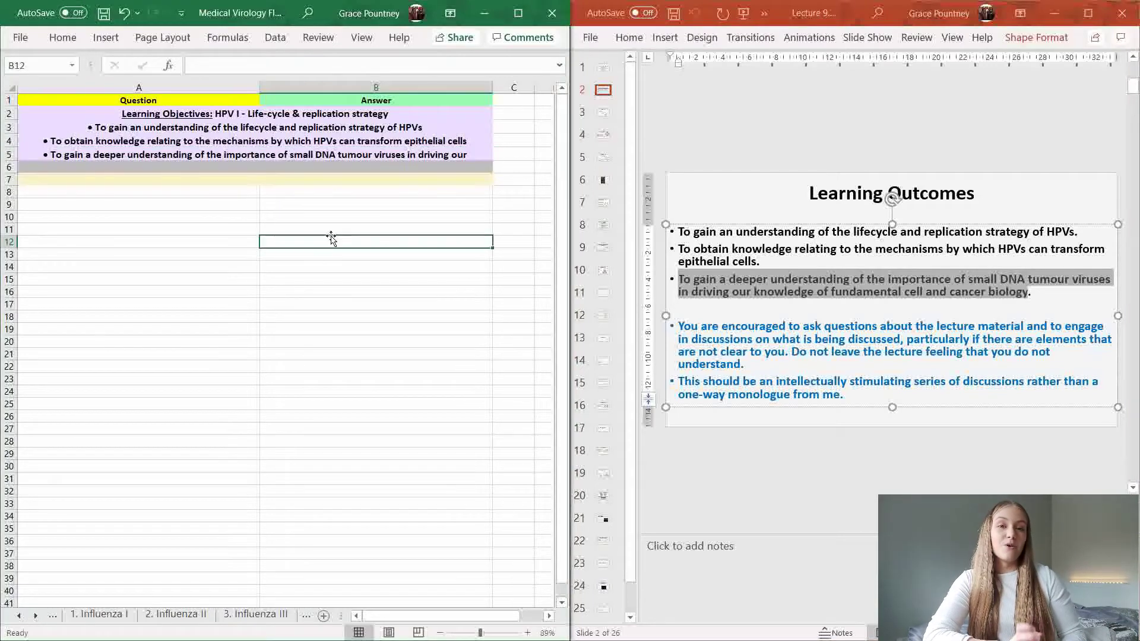
left_click_drag(12, 161, 12, 179)
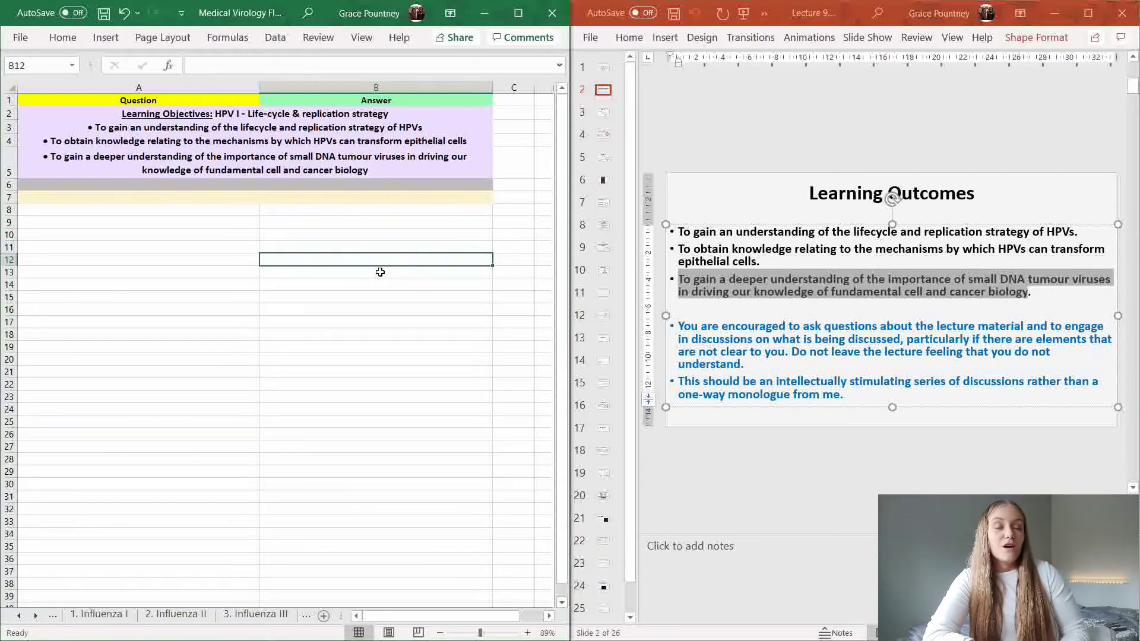
left_click(603, 113)
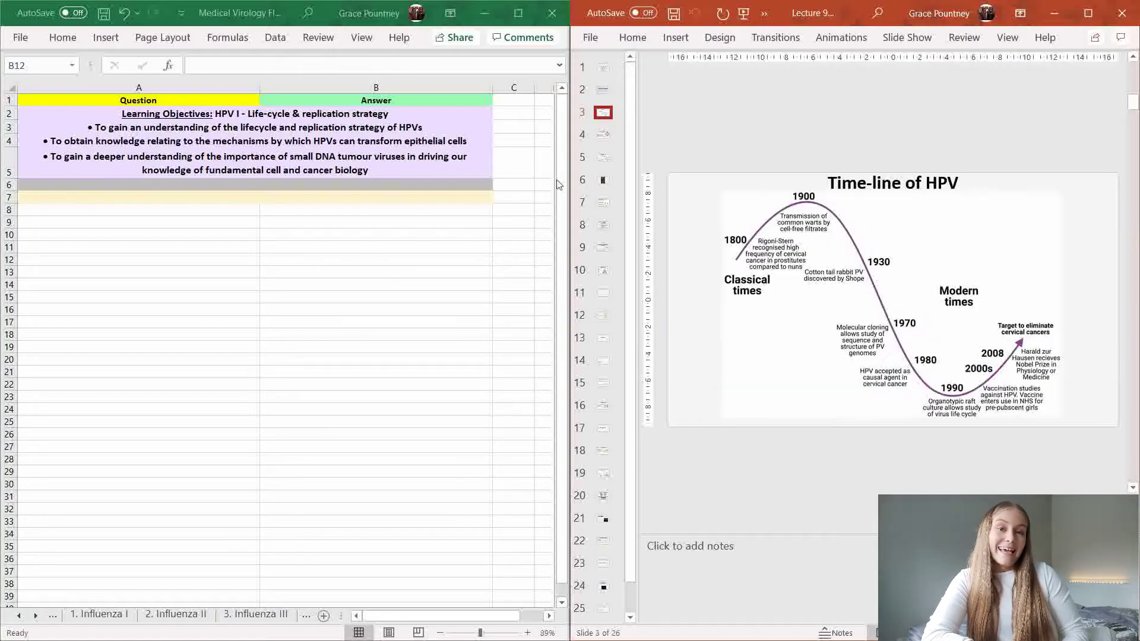
left_click(185, 212)
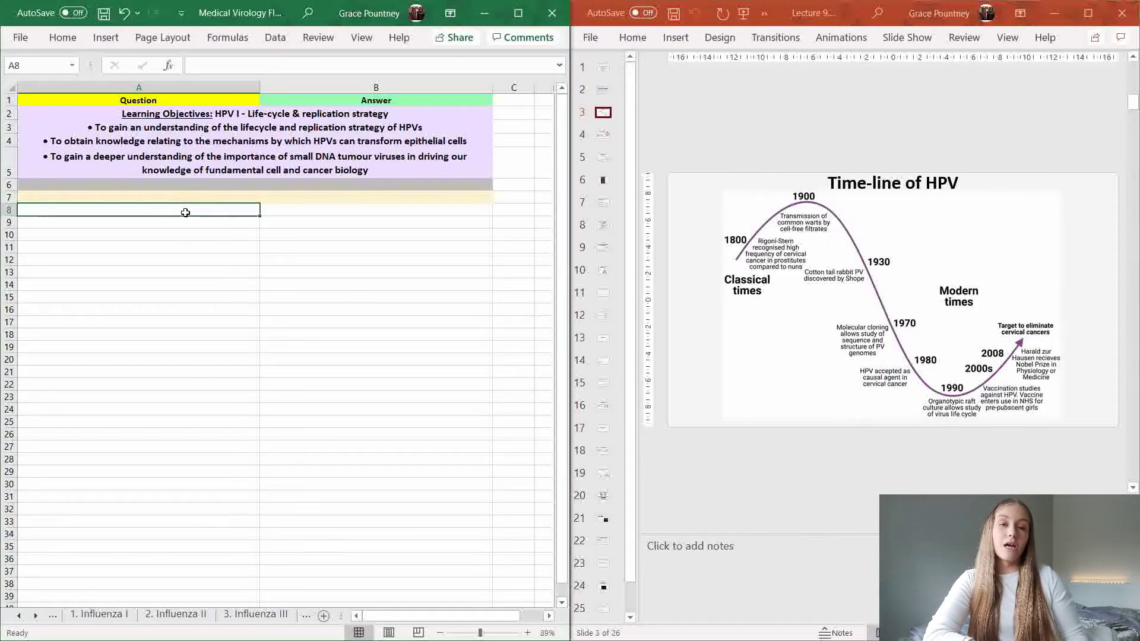
- Enter the question 'What is the timeline of HPV?' in A8
type("What si the")
key("BackSpace")
key("BackSpace")
key("BackSpace")
type("is the timeline of HPV?")
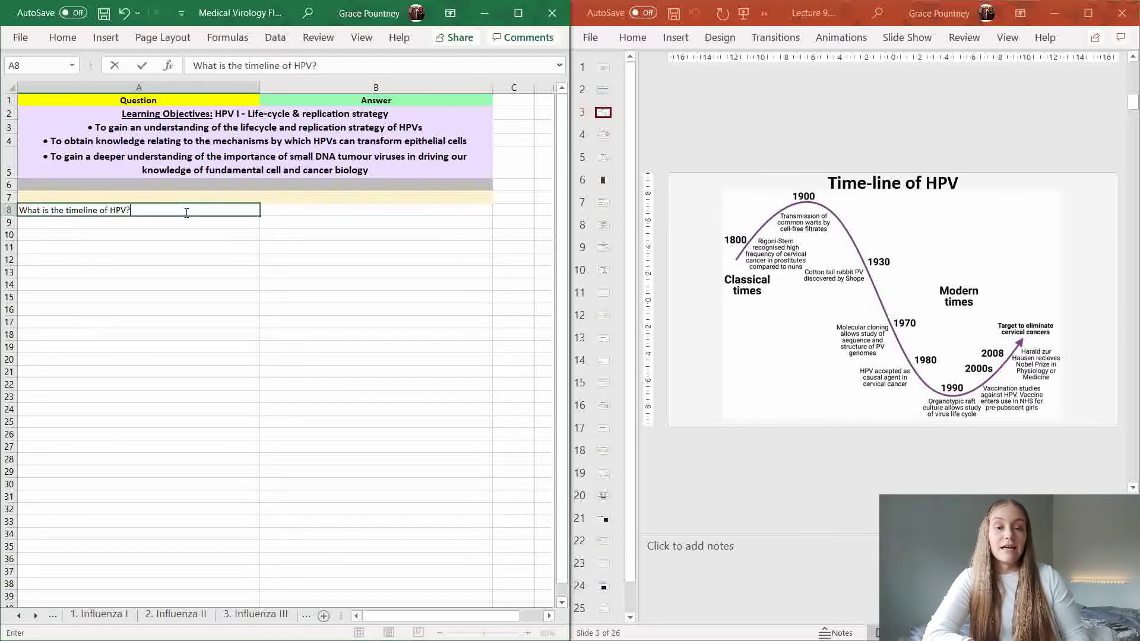
key("Tab")
- Centre-align the text across the whole sheet
key("ctrl+a")
left_click(63, 38)
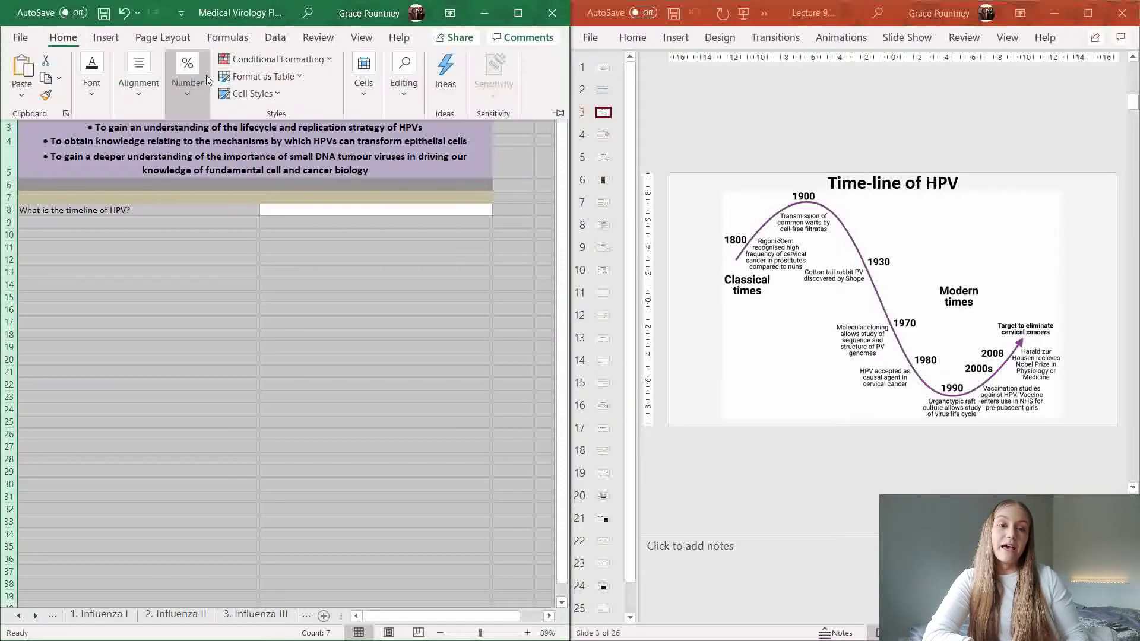
left_click(138, 77)
left_click(143, 159)
left_click(324, 228)
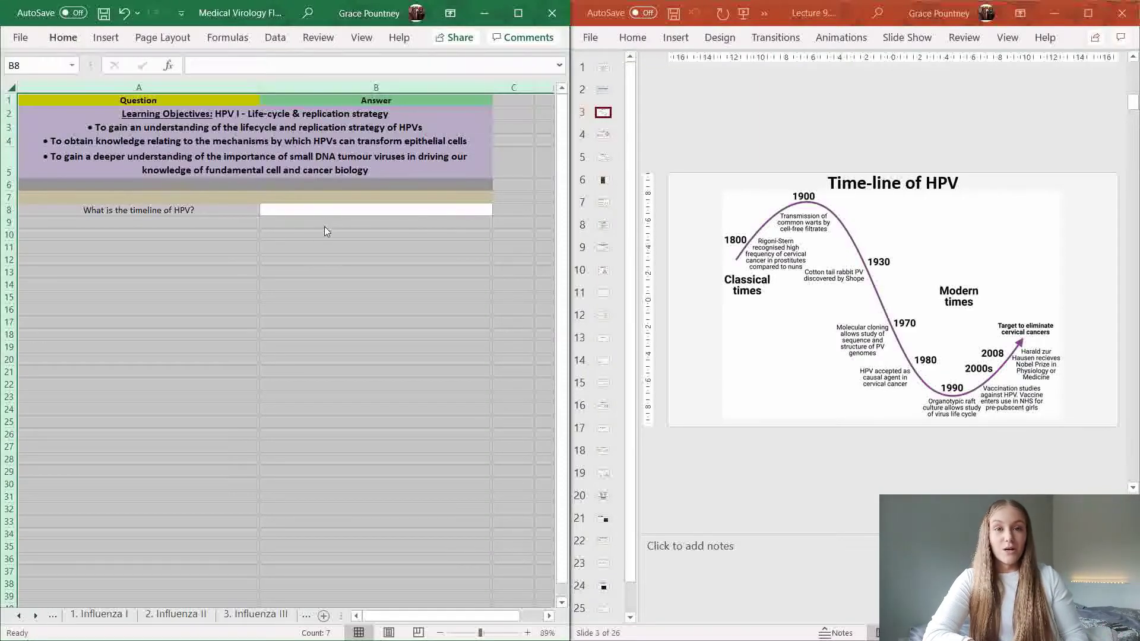
left_click(324, 226)
- Paste the slide's timeline picture at C8 and shrink it to fit the row
left_click(843, 289)
left_click(507, 209)
key("ctrl+v")
left_click_drag(248, 202, 309, 226)
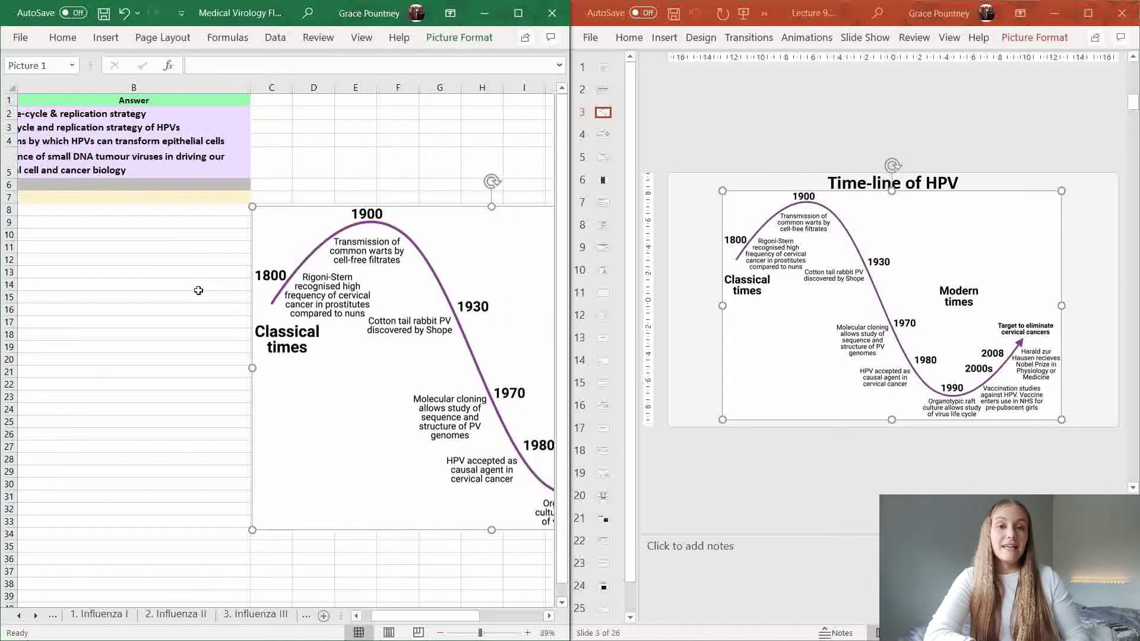
scroll(199, 290, "left", 2)
- Answer in B8: '1800: Rigoni-Stern recognised high frequency of cervical cancer in prostitues'
left_click(310, 212)
type("1800")
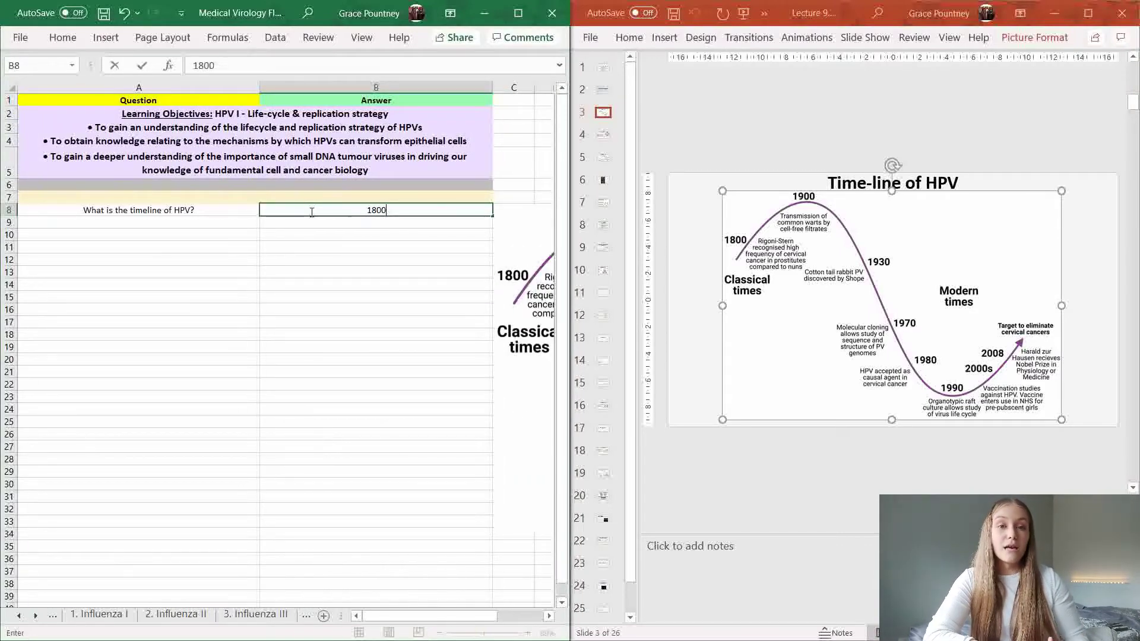
type(": Rigoni-Stern recognis")
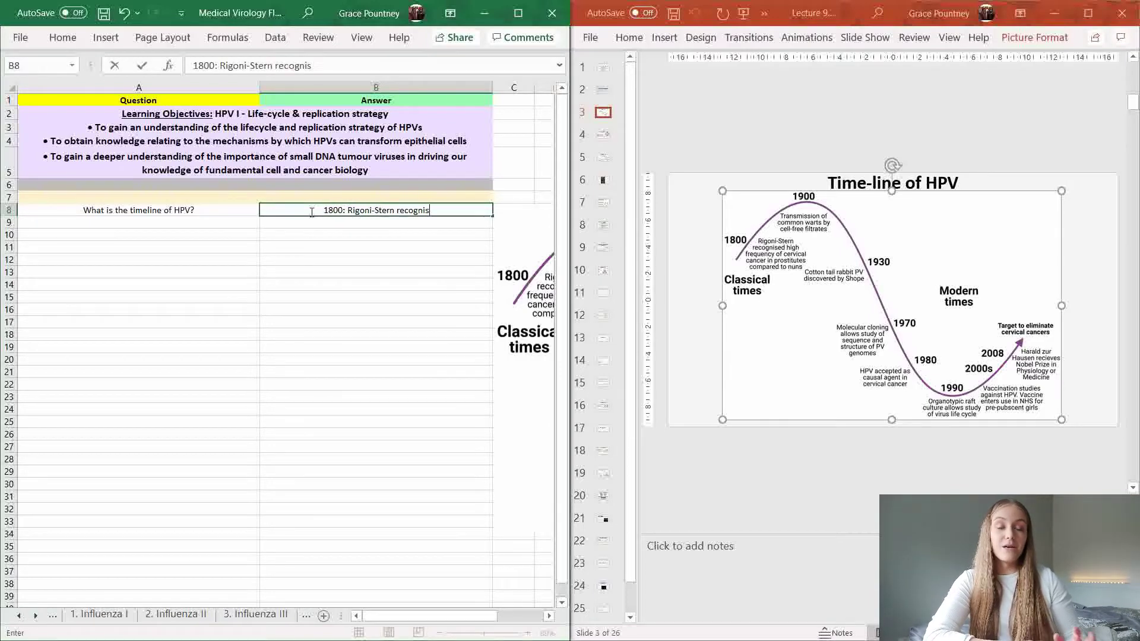
type("ed high frequency of cer")
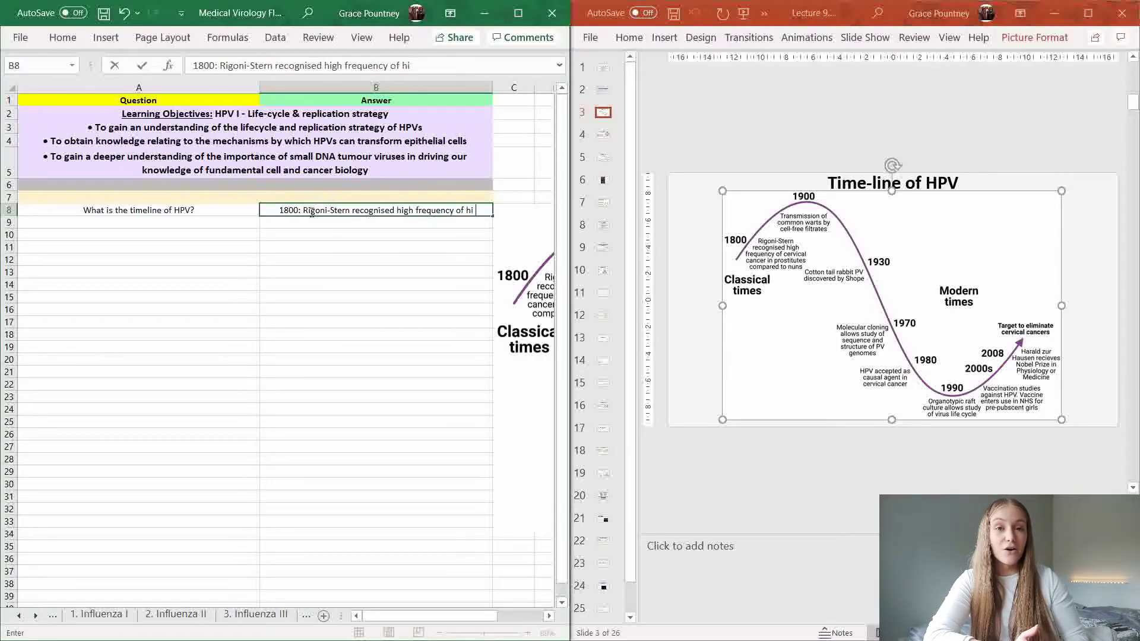
type("vical cancer in prostitues")
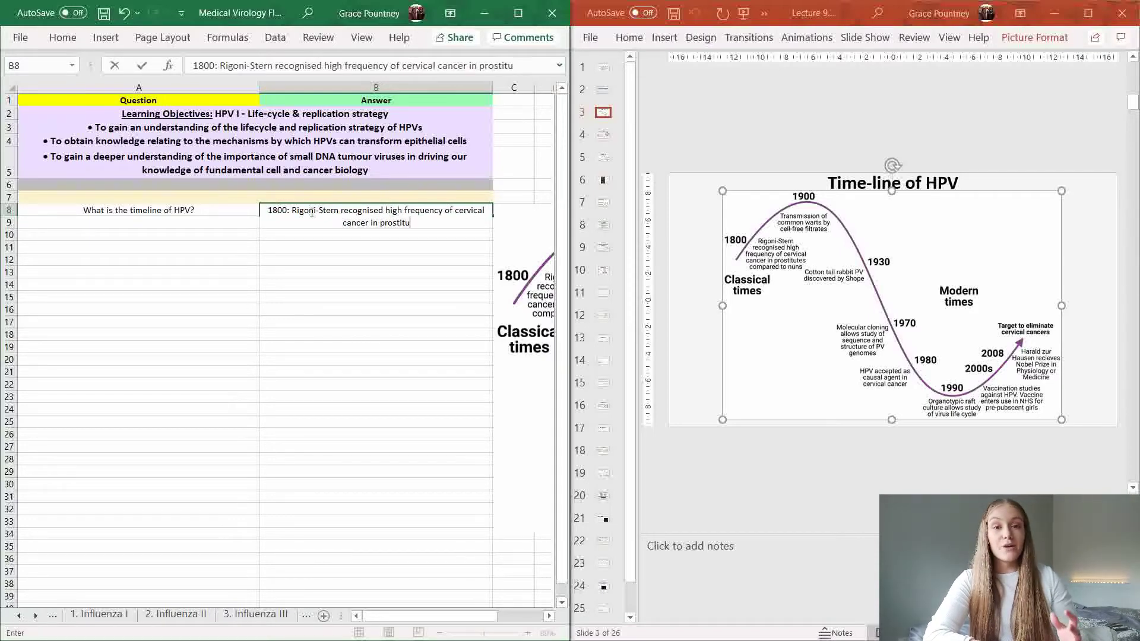
key("Return")
- Insert a blank row 8 above the timeline question
right_click(131, 217)
left_click(172, 340)
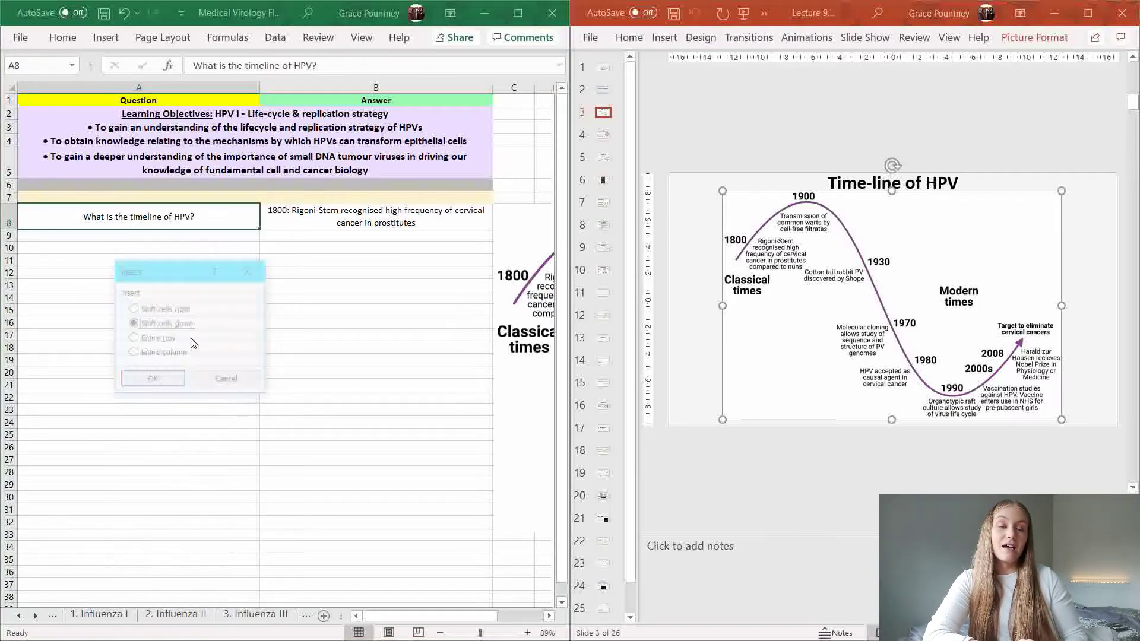
left_click(153, 376)
key("ctrl+z")
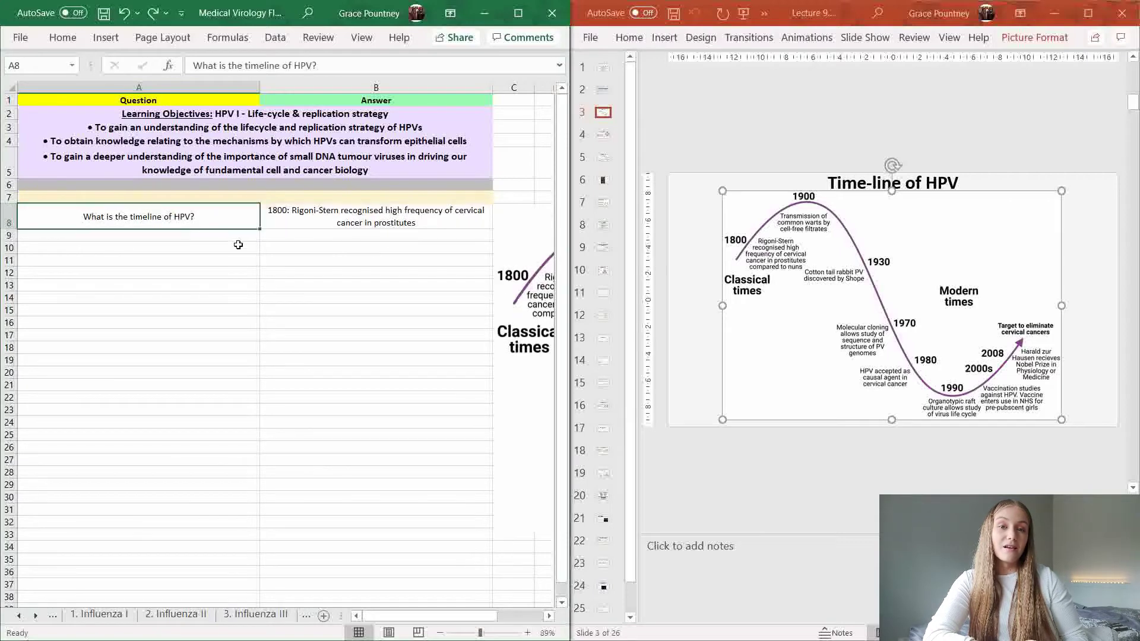
key("shift+Right")
left_click_drag(260, 229, 260, 248)
- Fill the new row with question 'What is HPV?' and answer 'Human Papillomavirus'
type("What is HPV?")
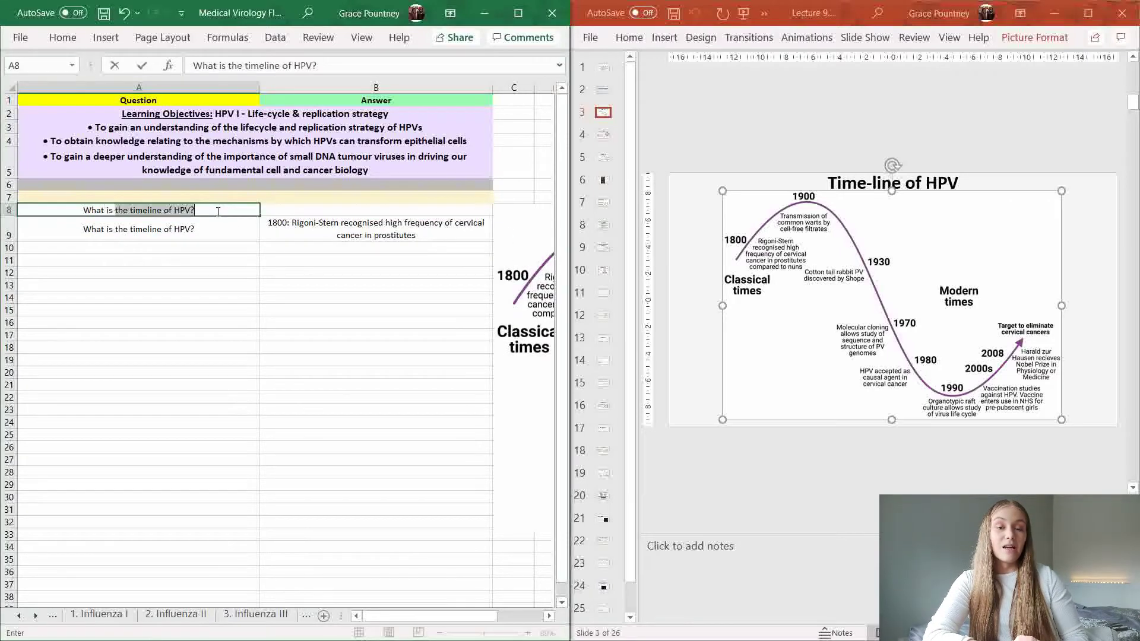
key("Tab")
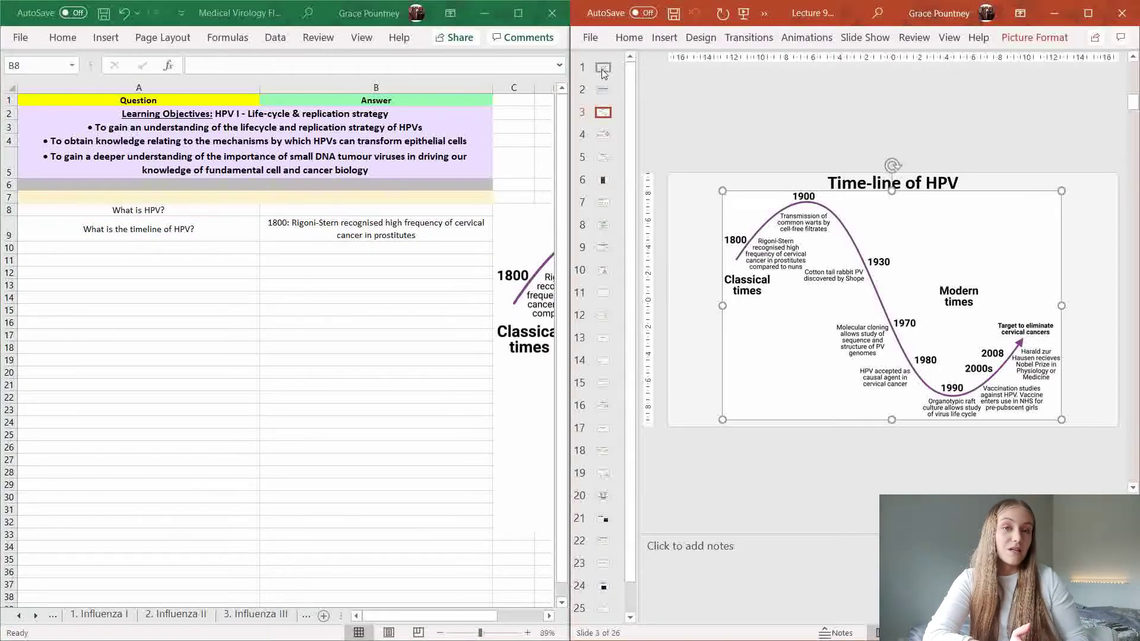
left_click(603, 68)
left_click(438, 208)
type("Human Papillomavirus")
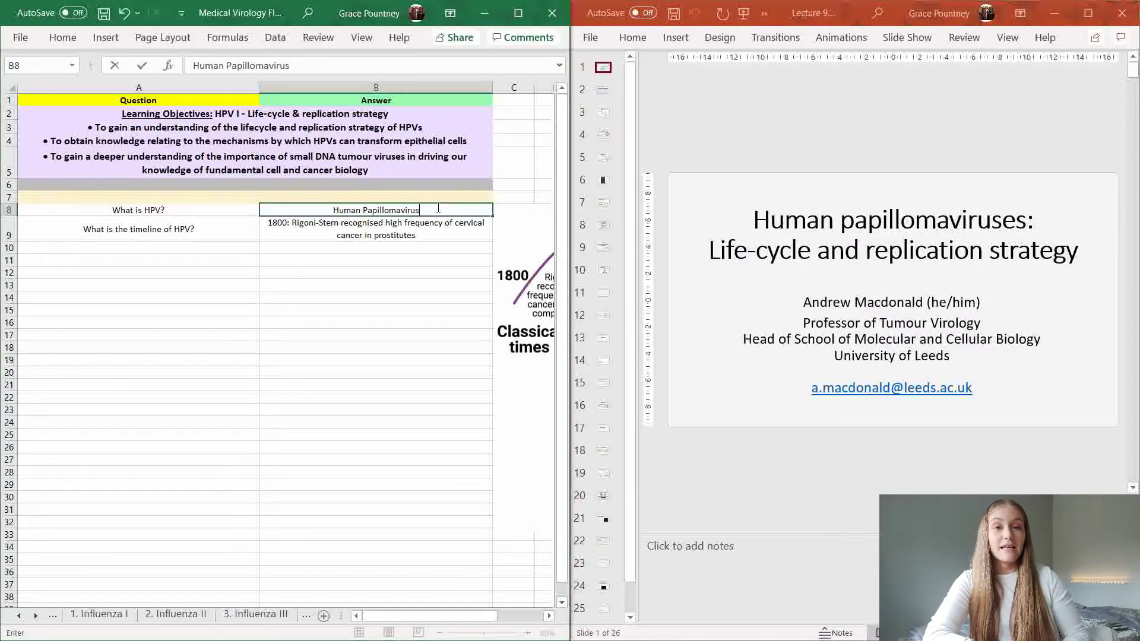
left_click(422, 282)
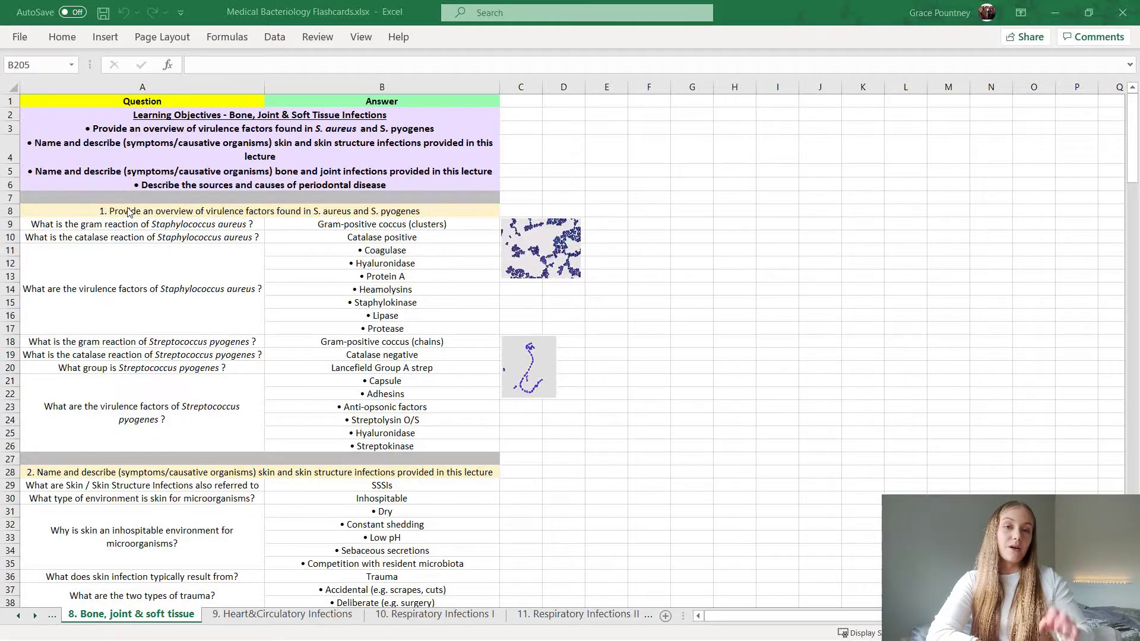
left_click(115, 212)
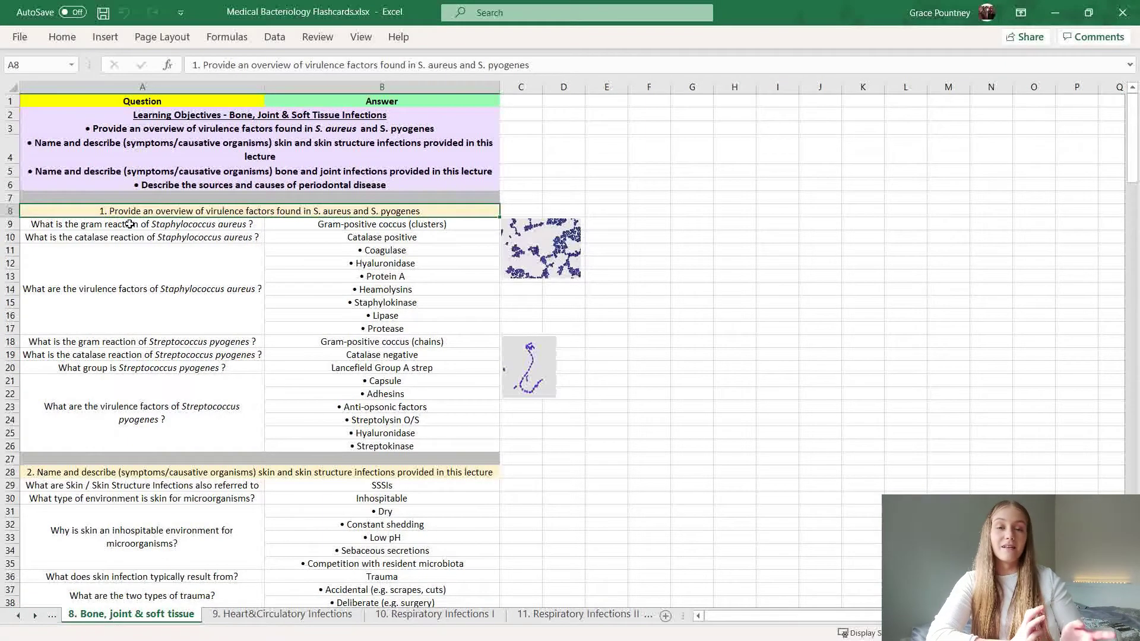
scroll(130, 225, "down", 3)
scroll(135, 262, "down", 1)
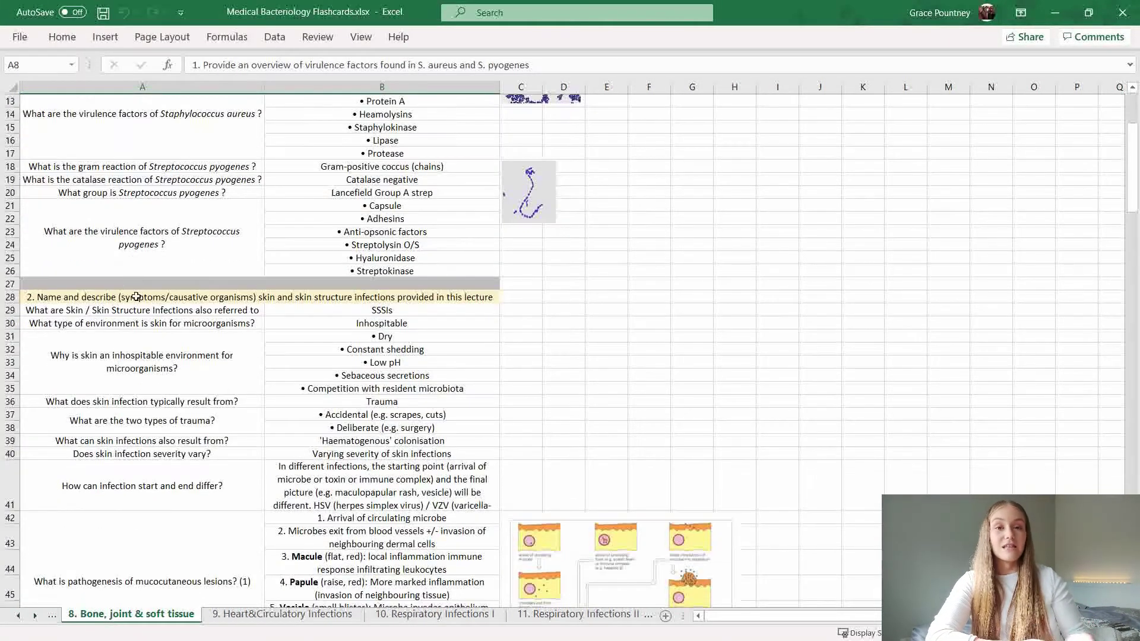
left_click(136, 296)
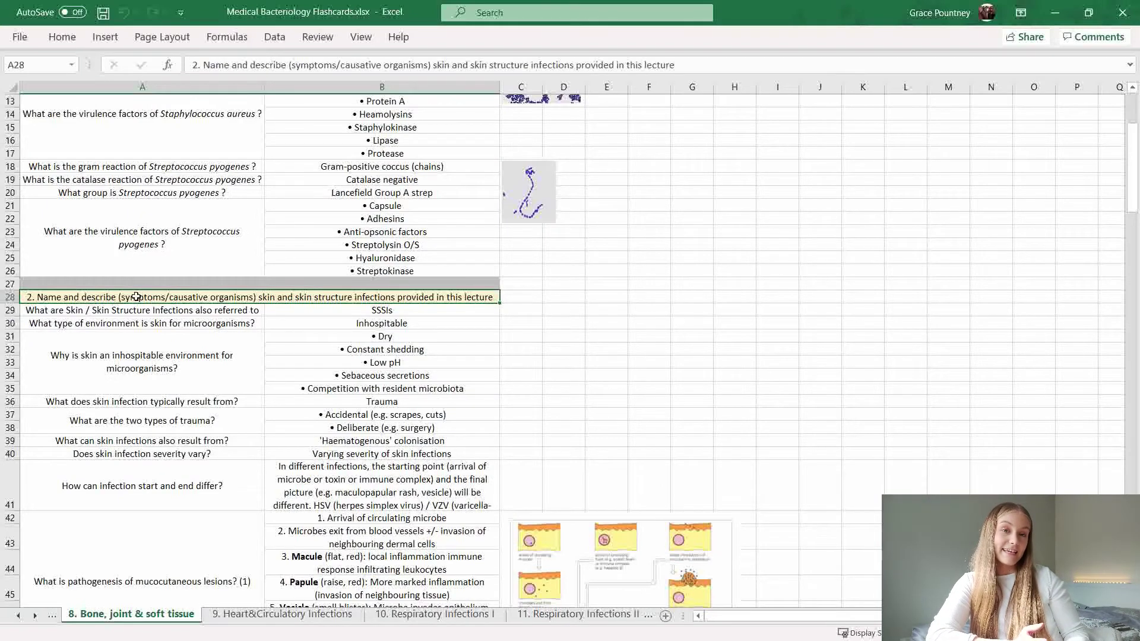
scroll(137, 295, "down", 12)
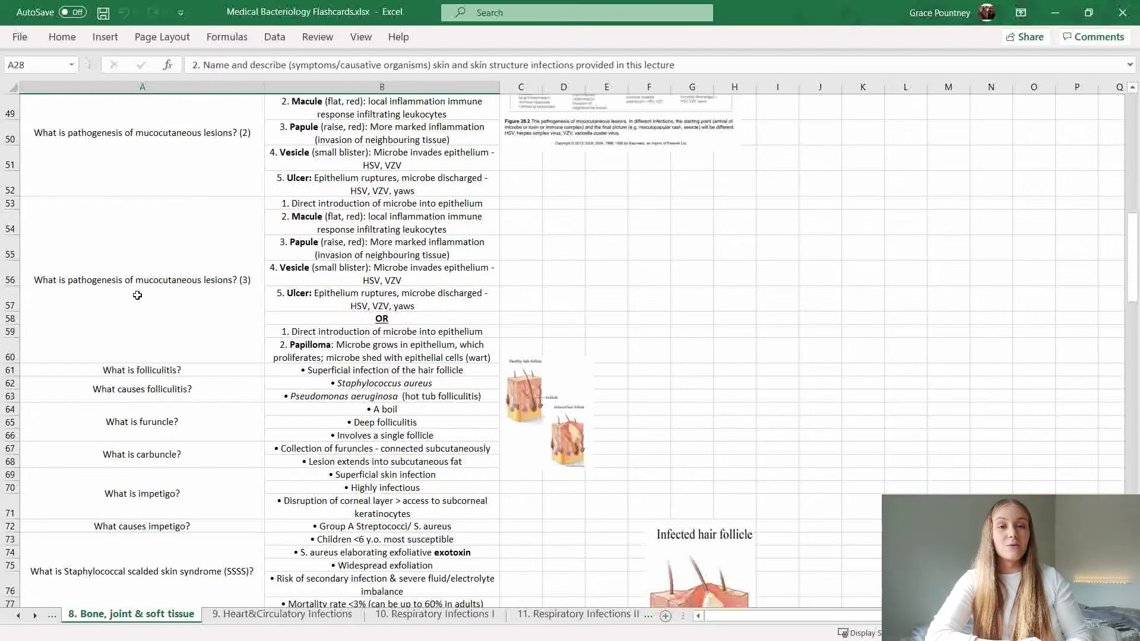
scroll(137, 295, "down", 20)
scroll(137, 295, "down", 7)
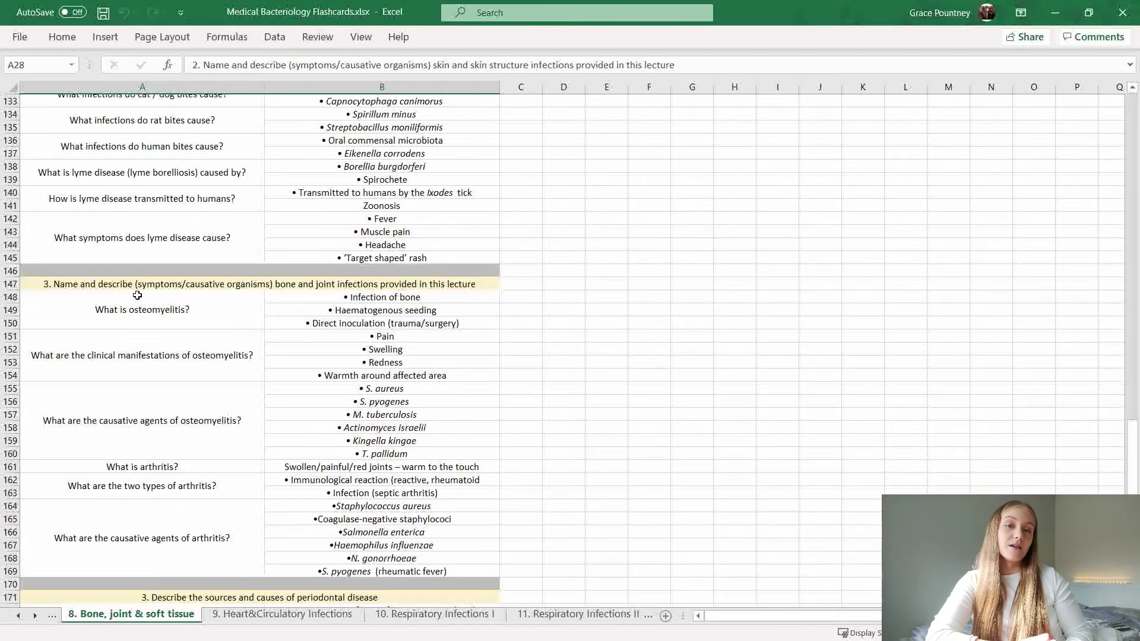
left_click(137, 284)
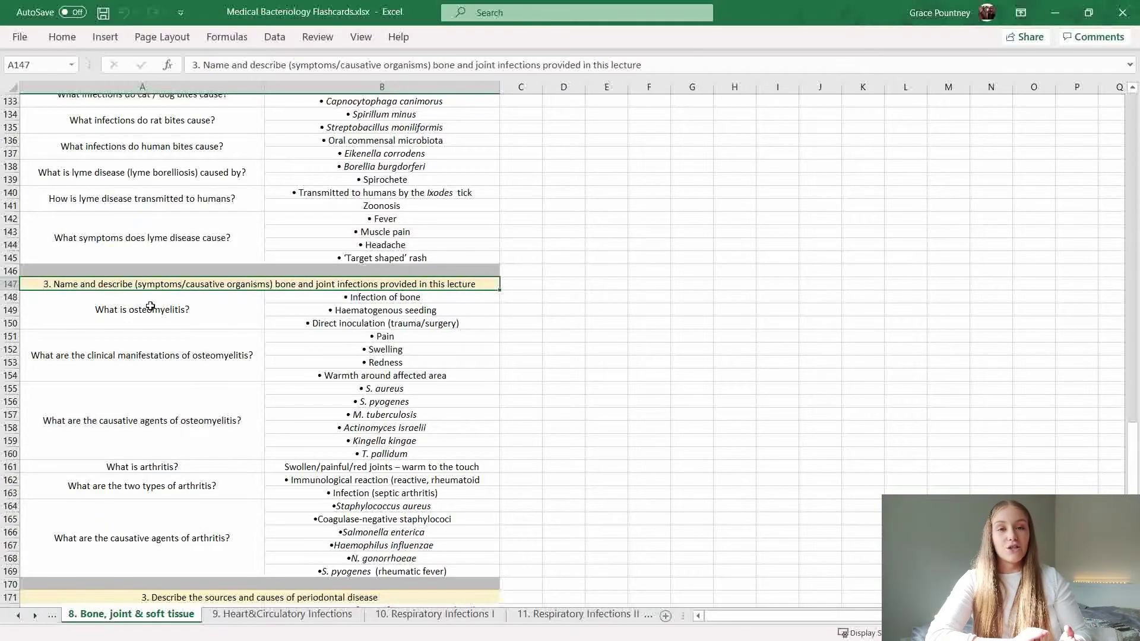
scroll(148, 304, "down", 4)
scroll(150, 306, "down", 4)
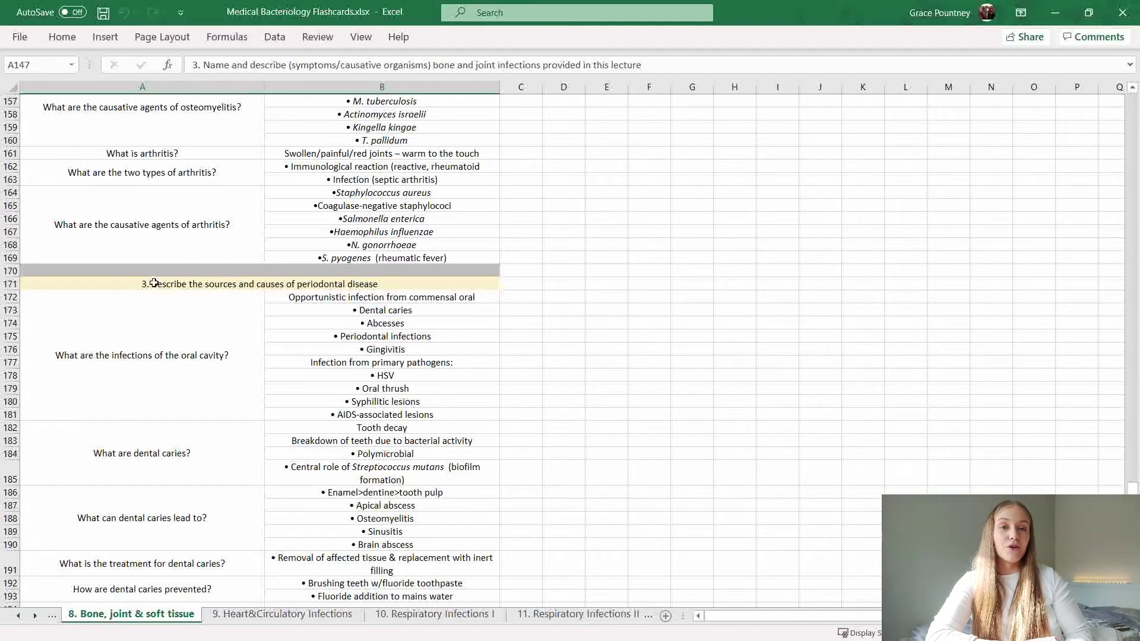
left_click(154, 283)
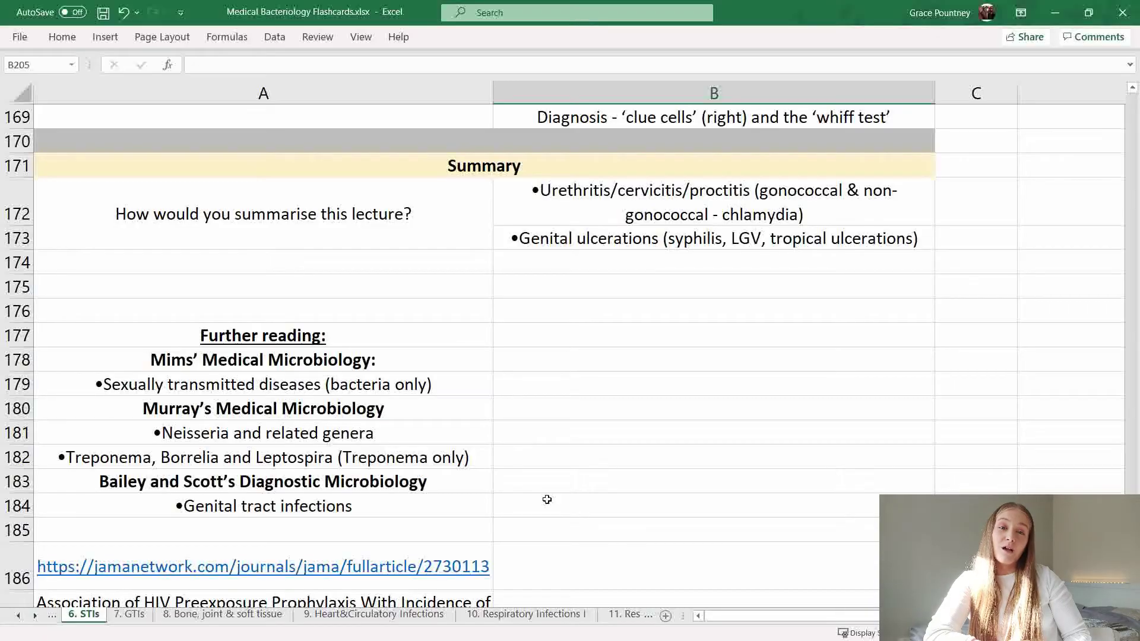
scroll(547, 500, "down", 1)
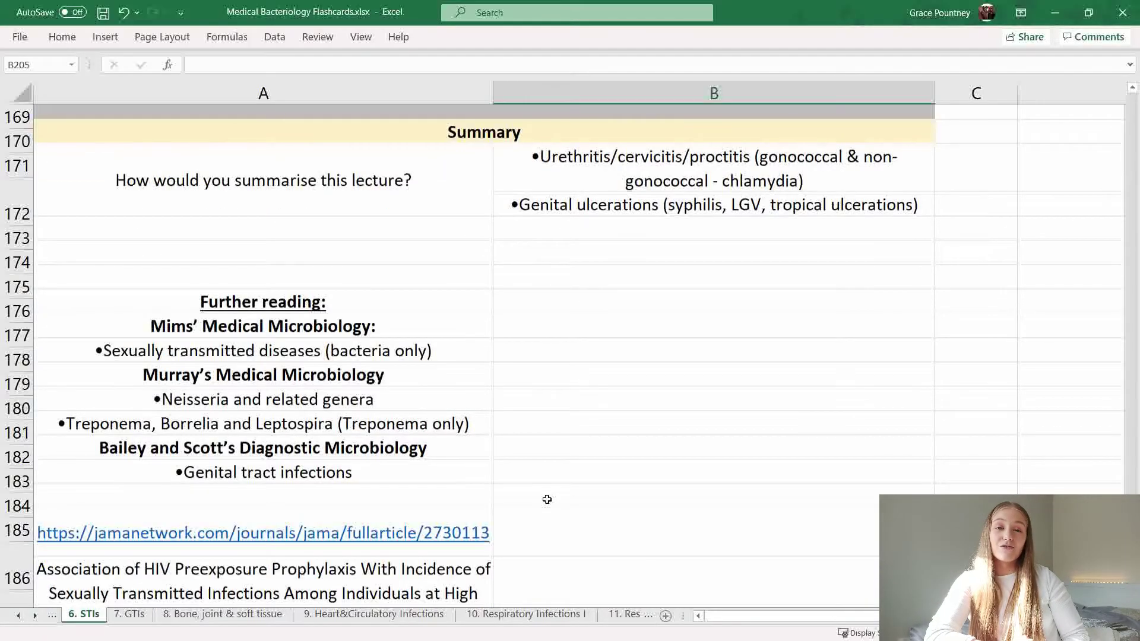
scroll(546, 499, "down", 6)
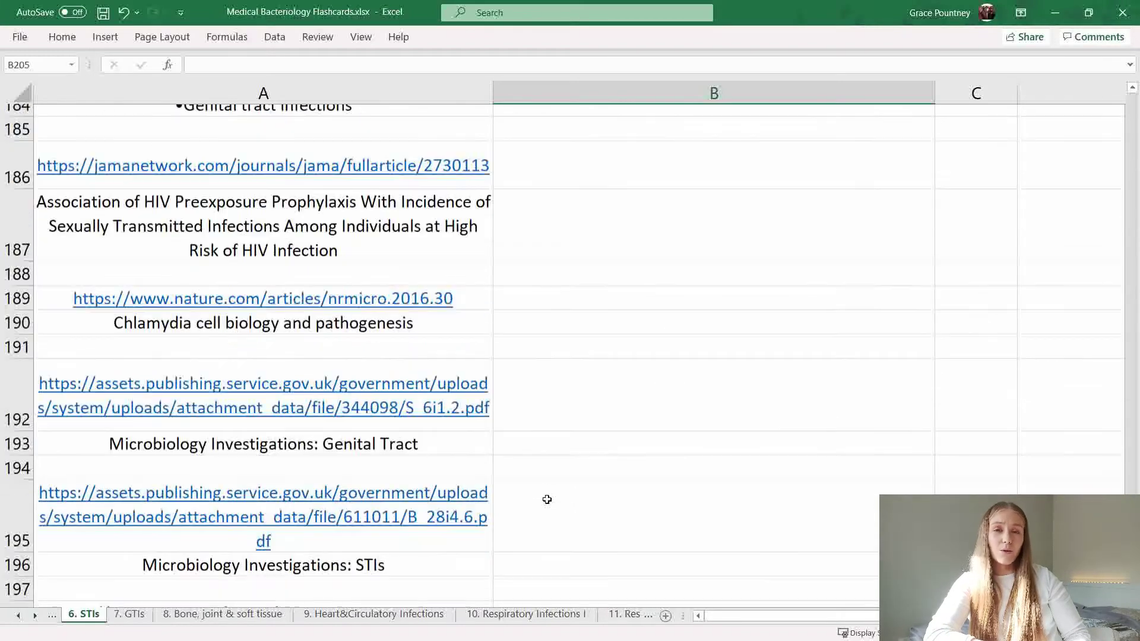
scroll(547, 500, "down", 3)
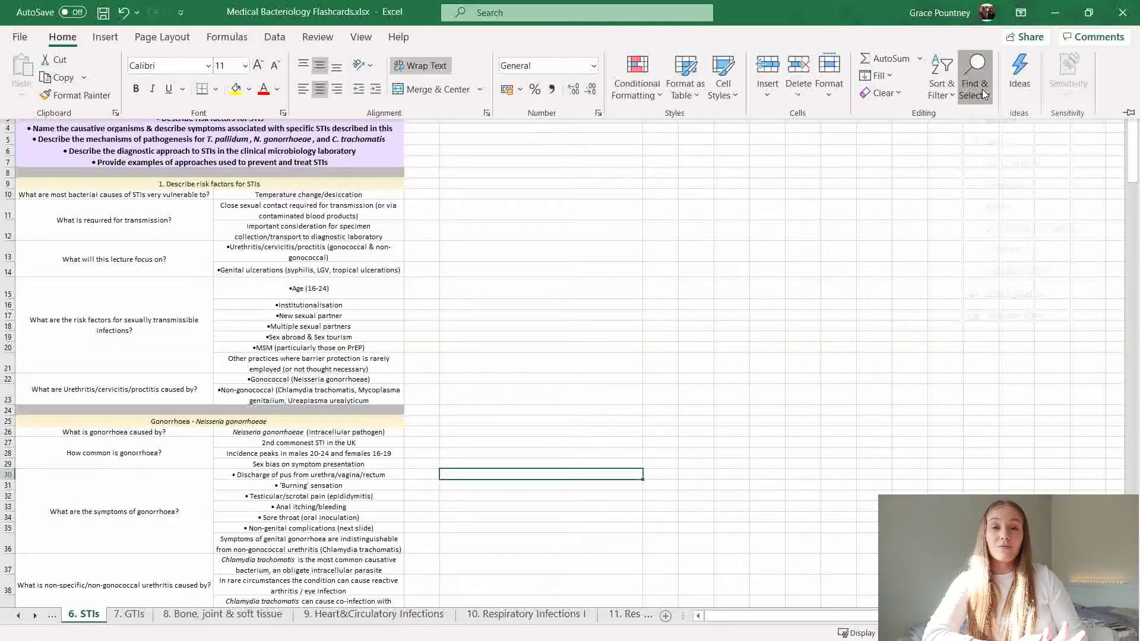
- Use Find to jump to the 'sore throat' answer, then bring up the Module Info sheet
left_click(977, 76)
left_click(1003, 111)
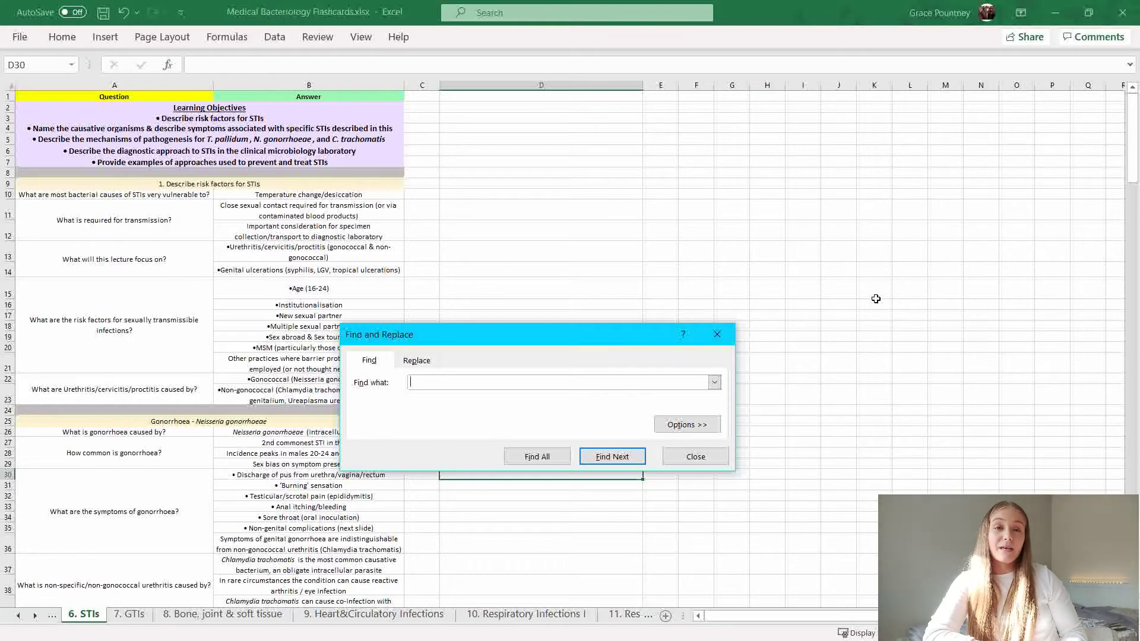
type("sore throat")
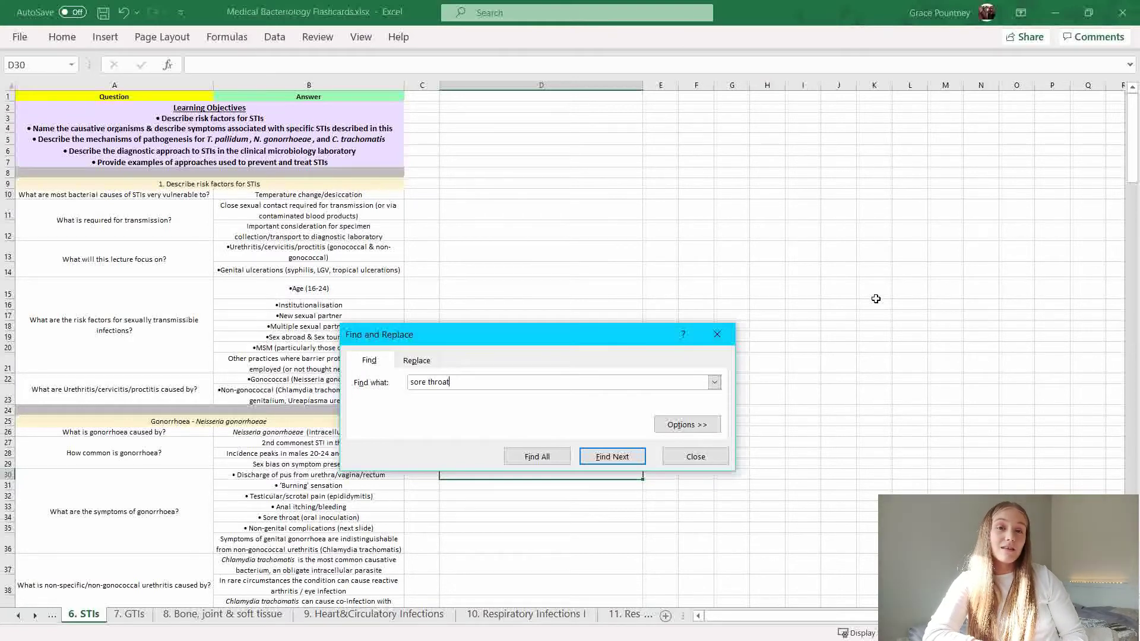
key("Return")
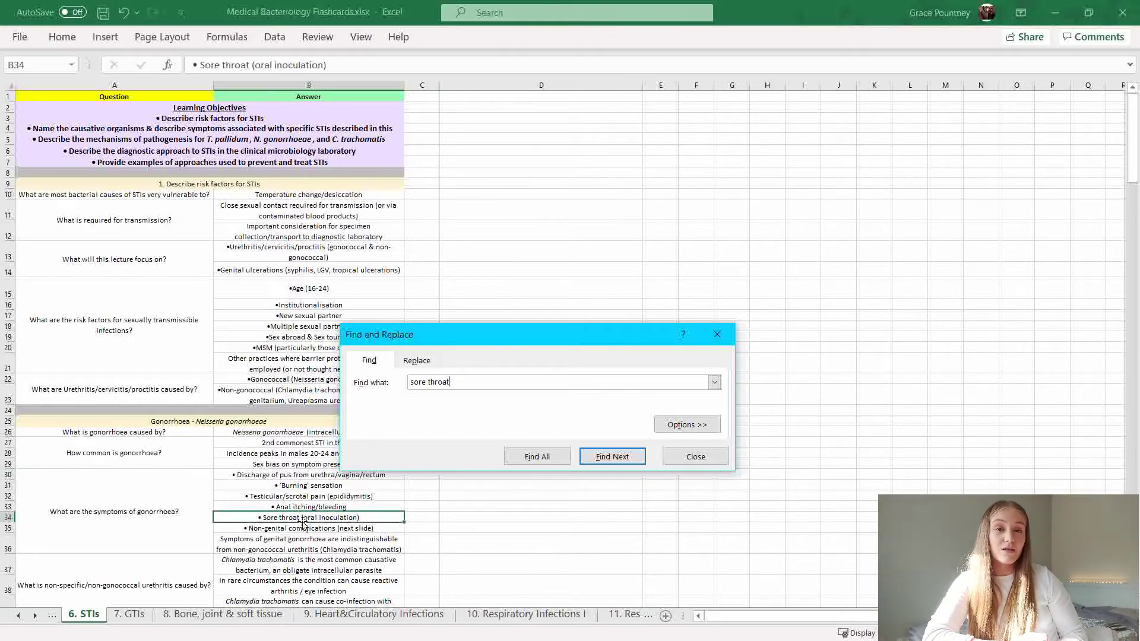
scroll(302, 521, "up", 4)
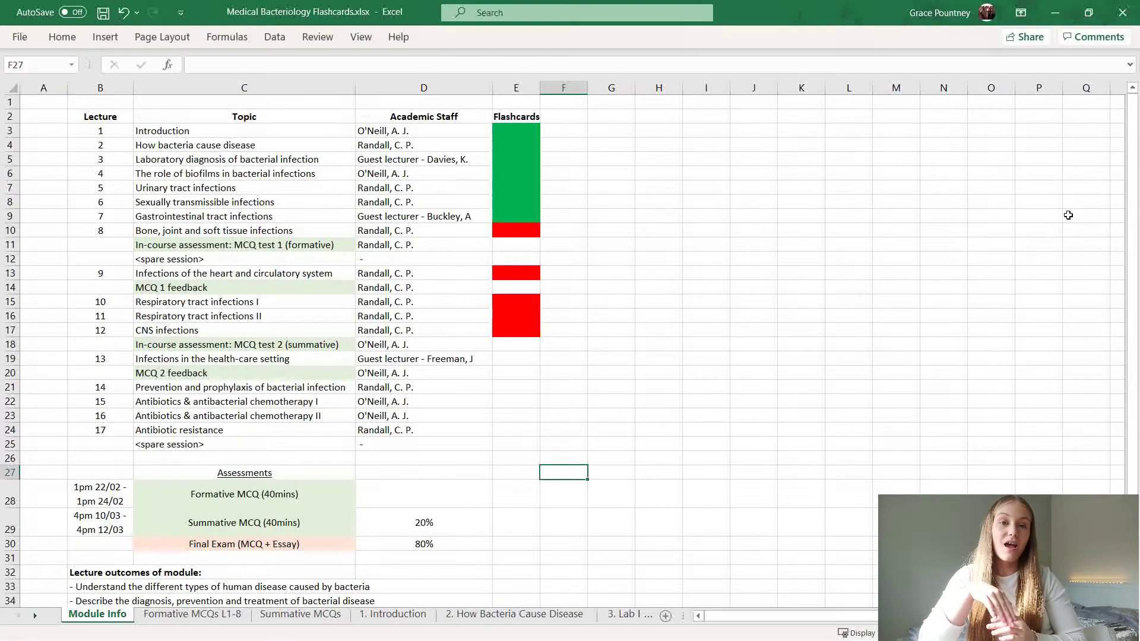
left_click_drag(1134, 261, 1136, 201)
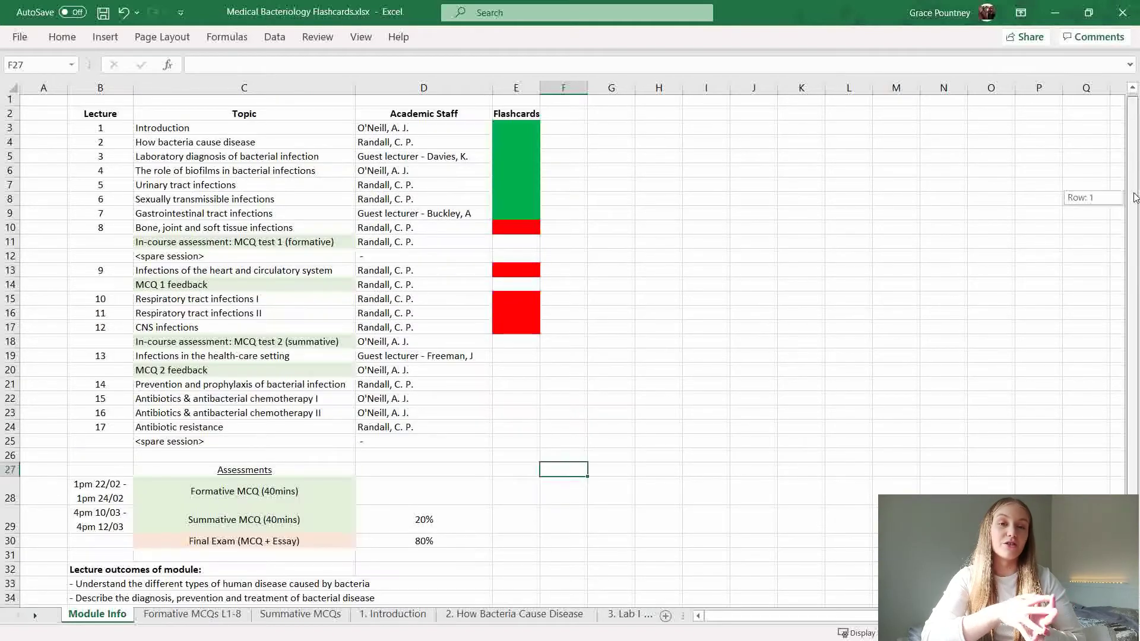